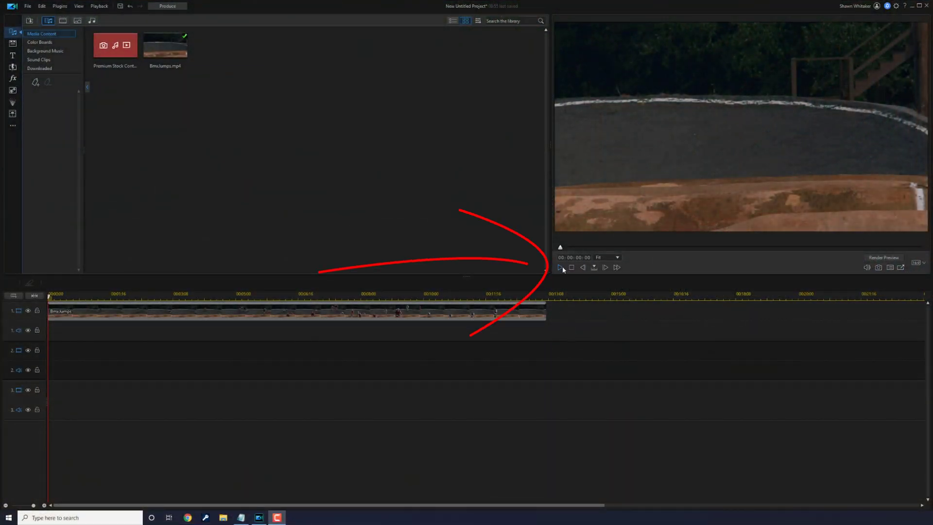
# Play and stop the BmxJumps footage in the preview, then select the BmxJumps clip on track 1.
pyautogui.click(560, 268)
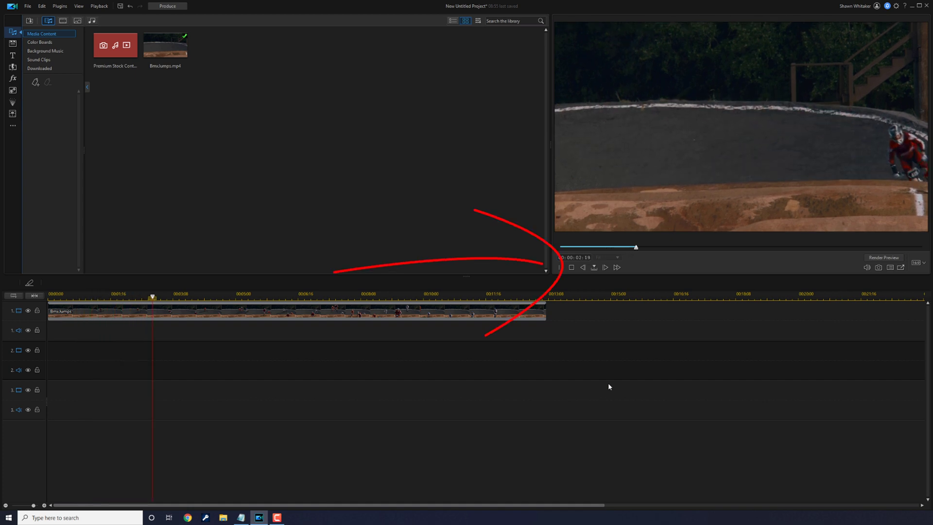
pyautogui.click(572, 267)
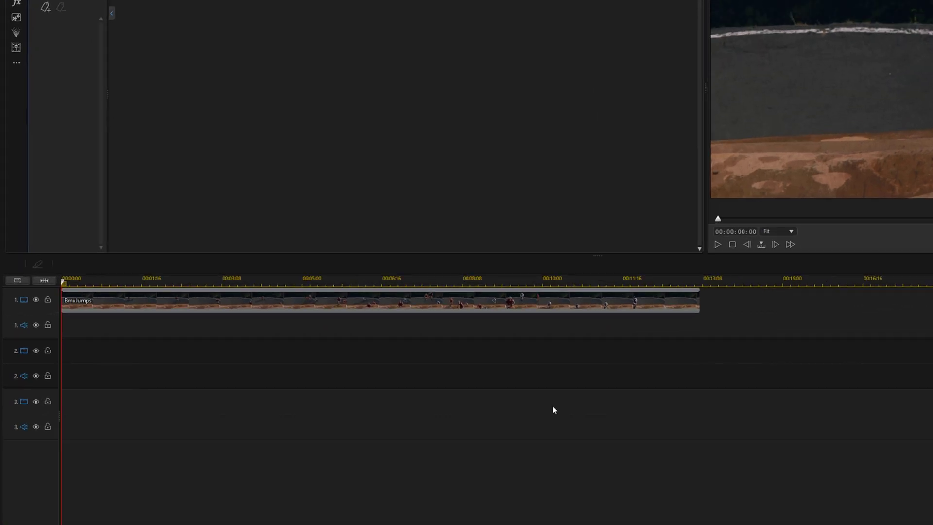
pyautogui.moveTo(334, 264)
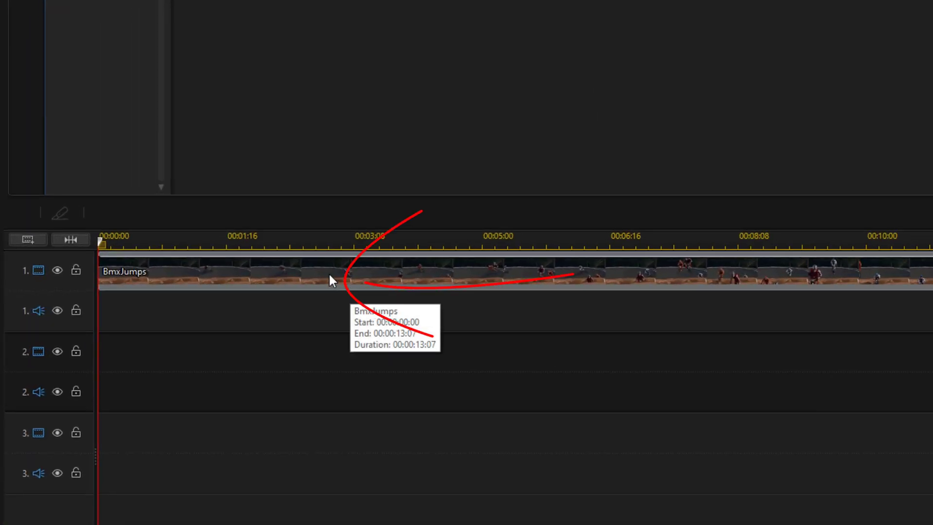
pyautogui.click(330, 276)
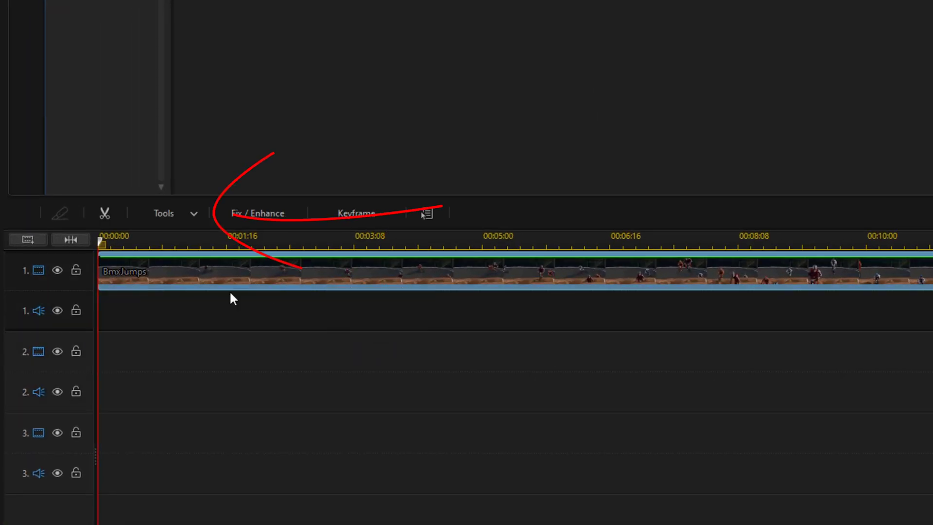
# Open the Motion Tracker for the BmxJumps clip from the Tools menu.
pyautogui.click(193, 217)
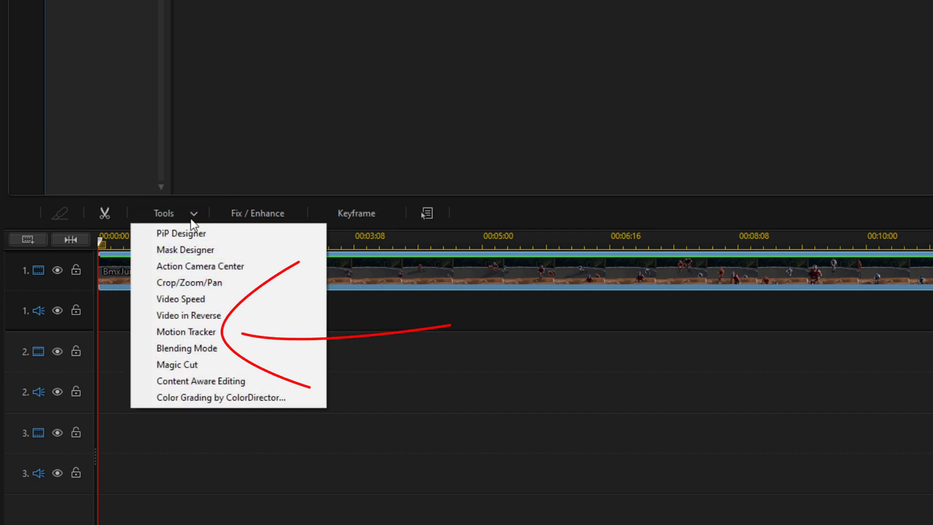
pyautogui.click(197, 334)
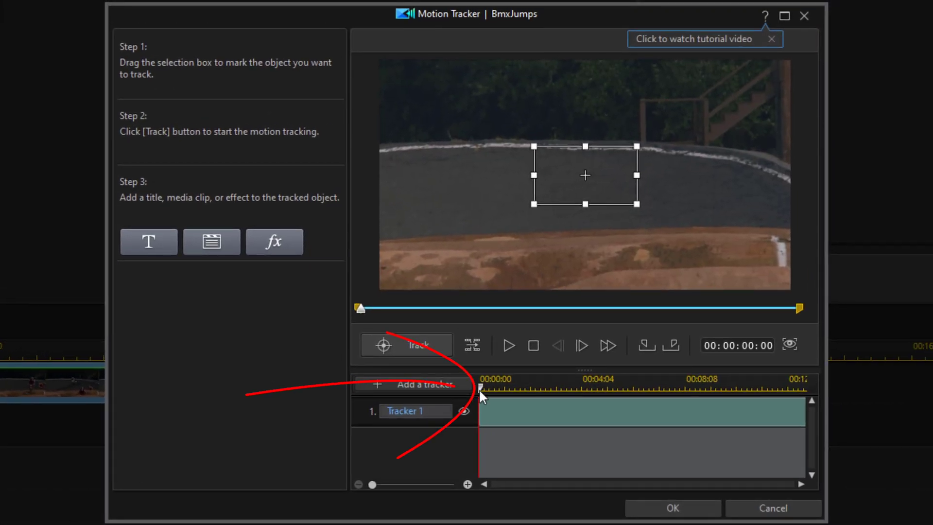
# Mark In at 00:00:01:06 and fit the tracking box around the red-jersey rider and bike.
pyautogui.moveTo(480, 390); pyautogui.dragTo(511, 389)
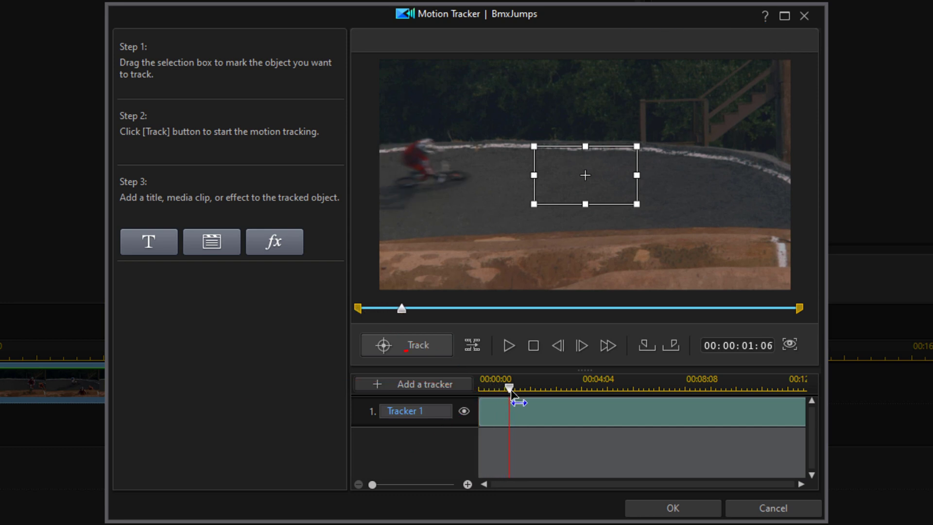
pyautogui.click(643, 346)
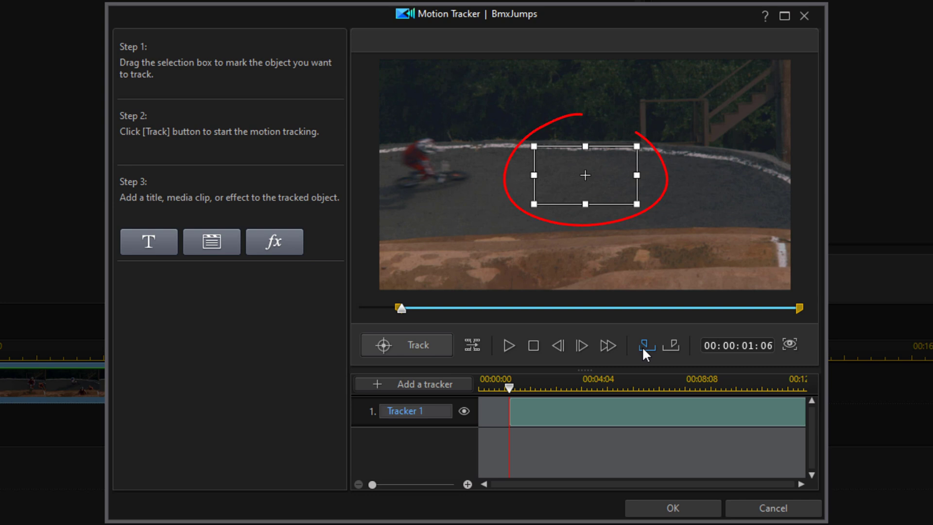
pyautogui.moveTo(563, 171); pyautogui.dragTo(417, 162)
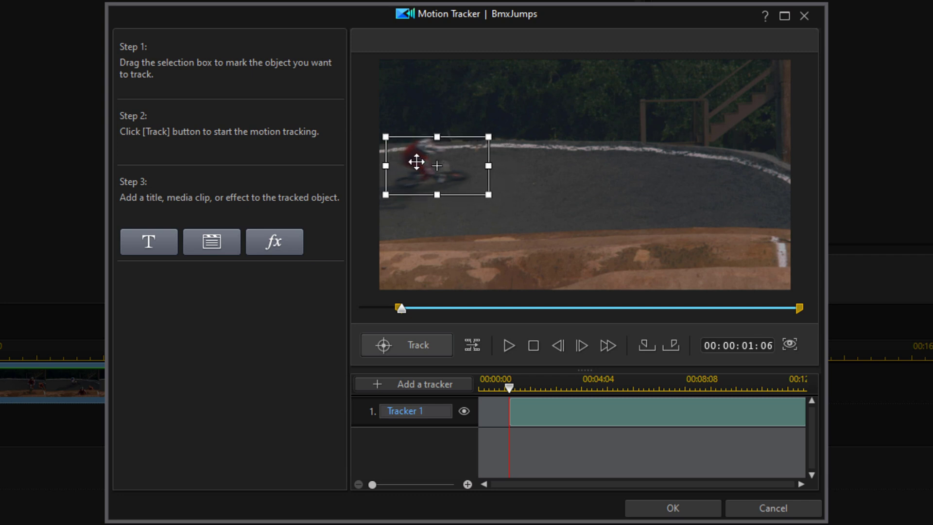
pyautogui.moveTo(437, 195); pyautogui.dragTo(437, 197)
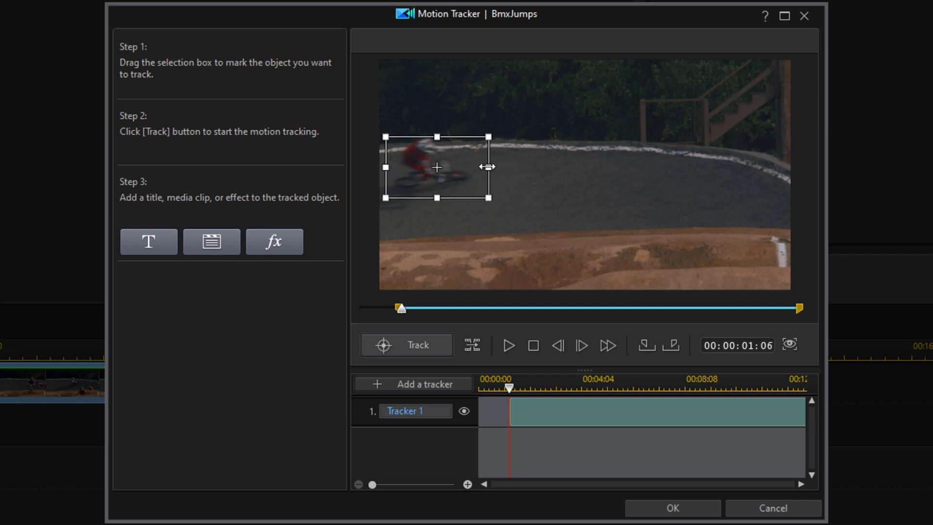
pyautogui.moveTo(487, 167); pyautogui.dragTo(475, 166)
pyautogui.moveTo(430, 136); pyautogui.dragTo(430, 131)
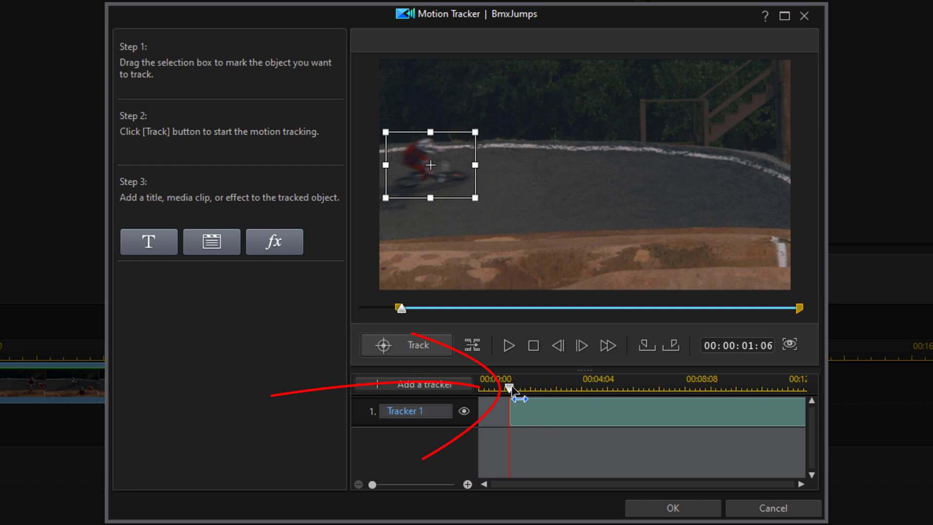
# Mark Out at 00:00:07:10, return to 00:00:01:06, and run the tracking.
pyautogui.moveTo(506, 388); pyautogui.dragTo(661, 410)
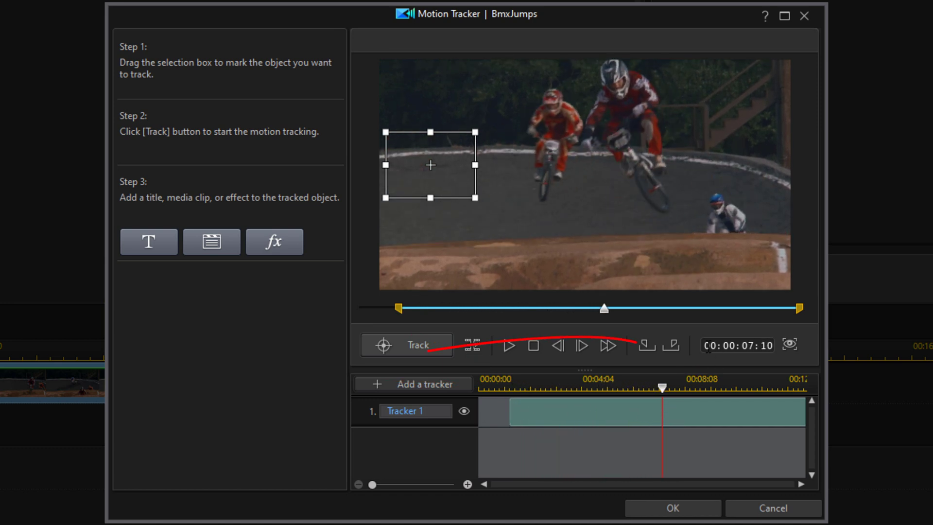
pyautogui.click(671, 345)
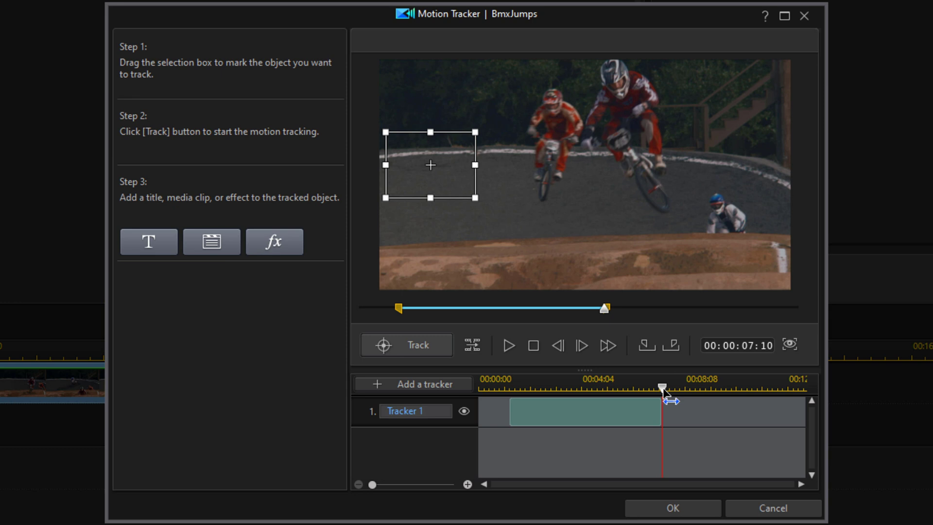
pyautogui.moveTo(662, 388); pyautogui.dragTo(509, 423)
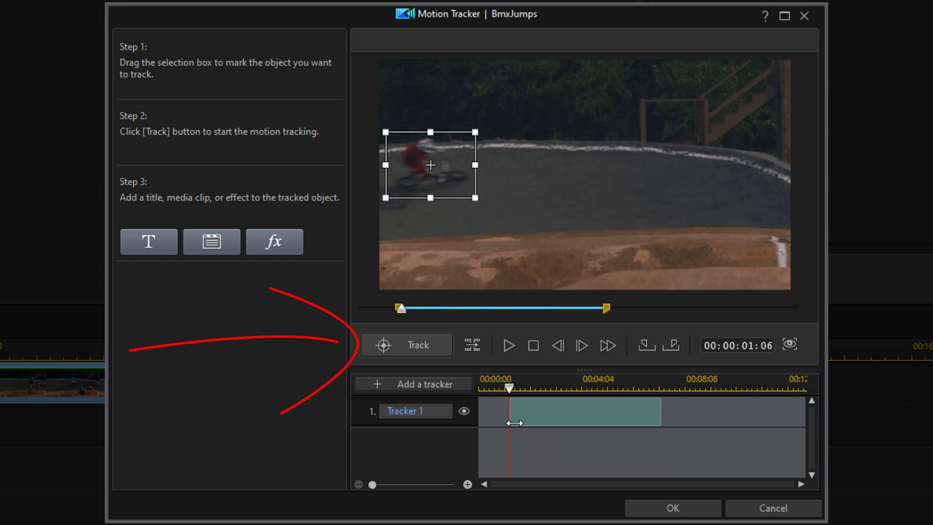
pyautogui.click(404, 348)
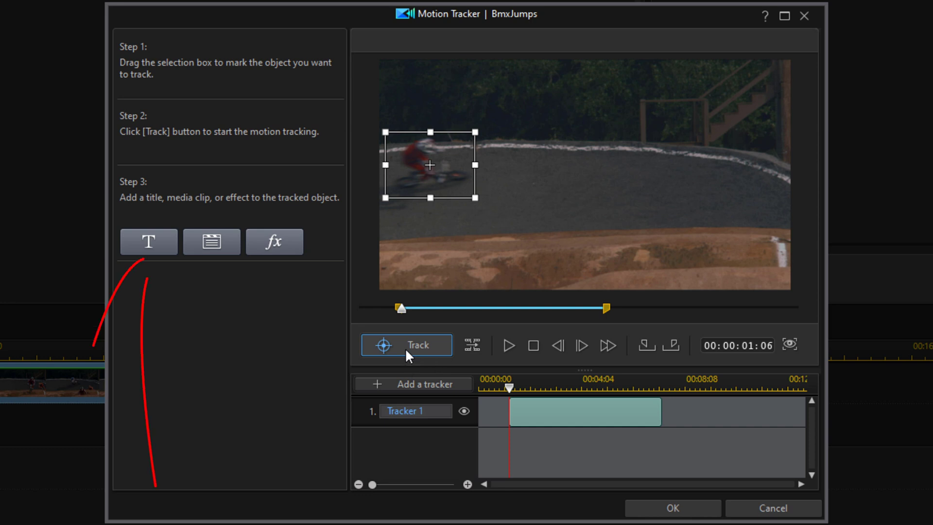
# Attach a title to Tracker 1 and enter the racer's name as its text.
pyautogui.click(147, 242)
pyautogui.click(169, 313)
pyautogui.write('Ricky Bobb')
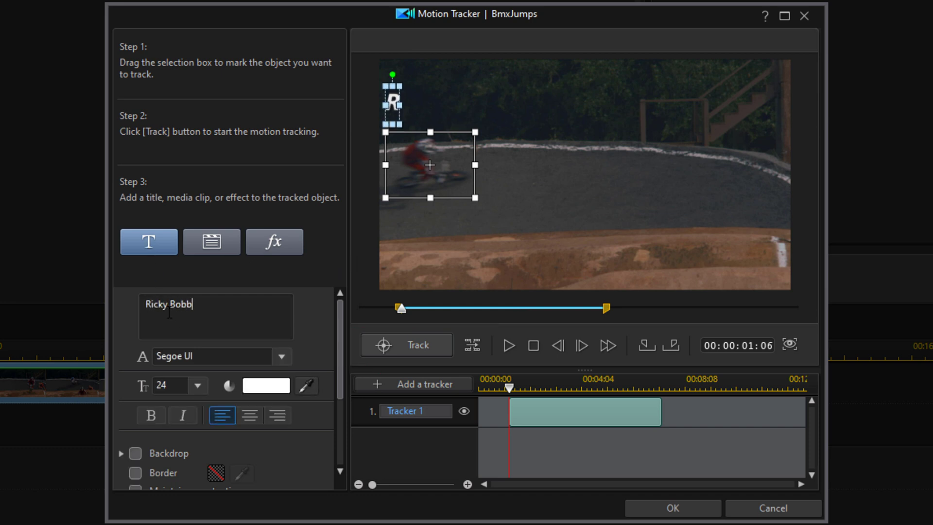
pyautogui.write('ilicious')
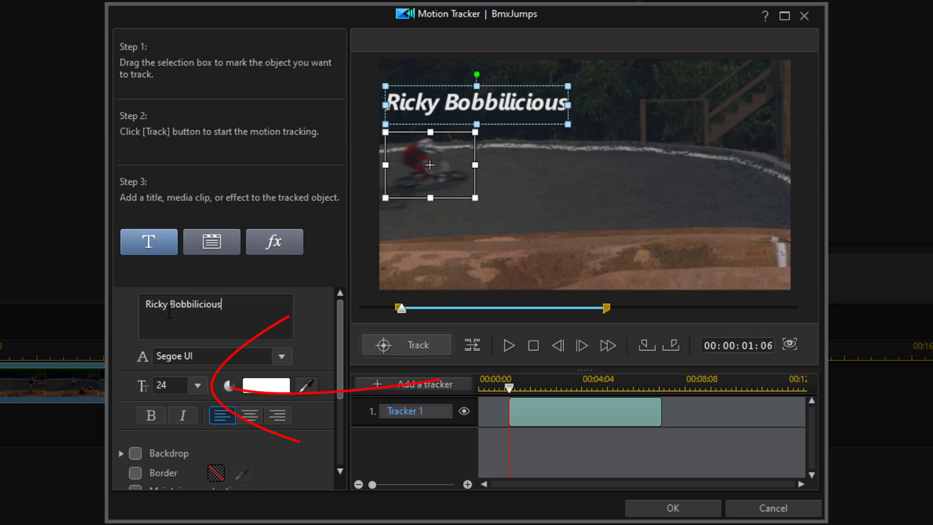
# Set the title font size to 16 and move it down just above the rider.
pyautogui.click(197, 385)
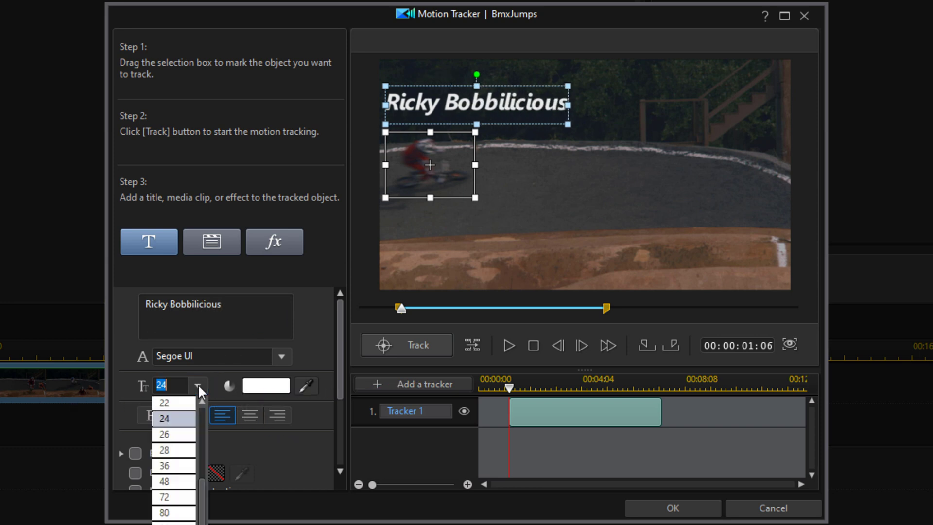
pyautogui.moveTo(203, 494); pyautogui.dragTo(203, 470)
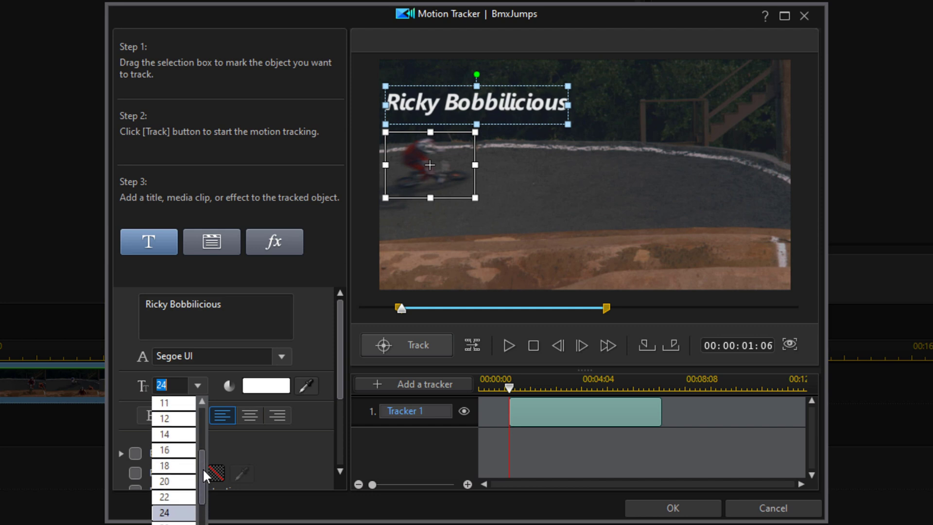
pyautogui.click(176, 448)
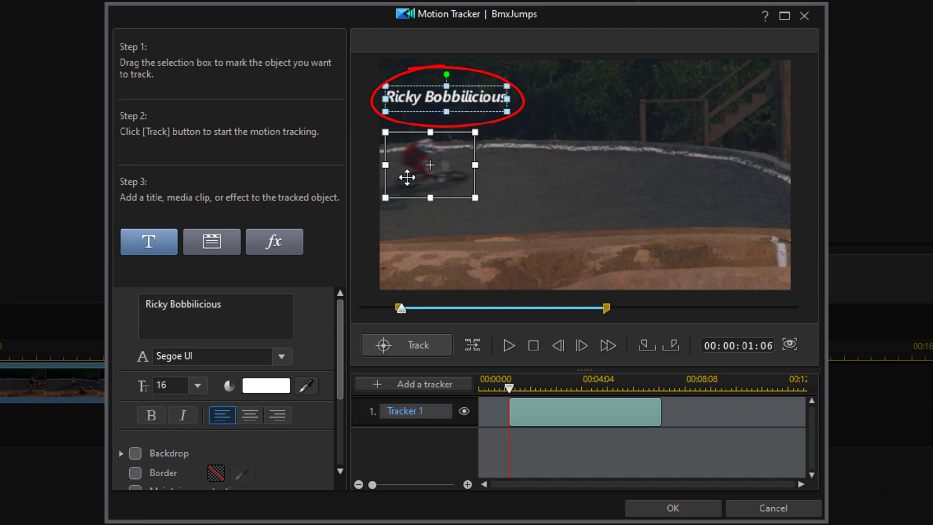
pyautogui.moveTo(446, 98); pyautogui.dragTo(443, 111)
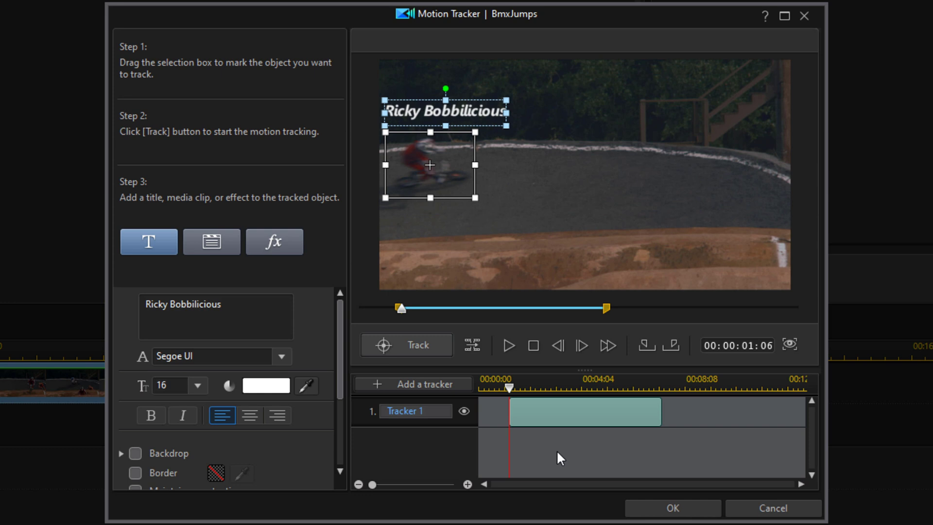
# Copy Tracker 1 to create a second tracker with the same tracked span.
pyautogui.rightClick(454, 424)
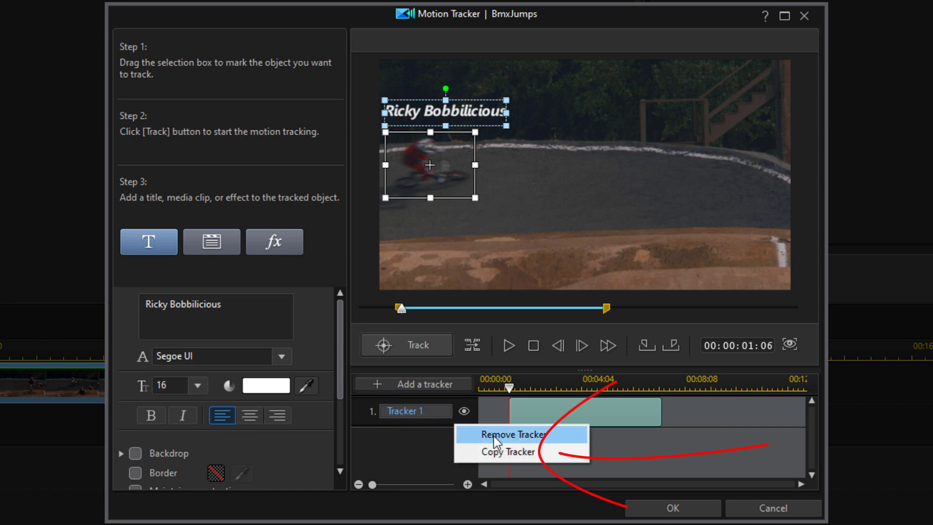
pyautogui.click(499, 453)
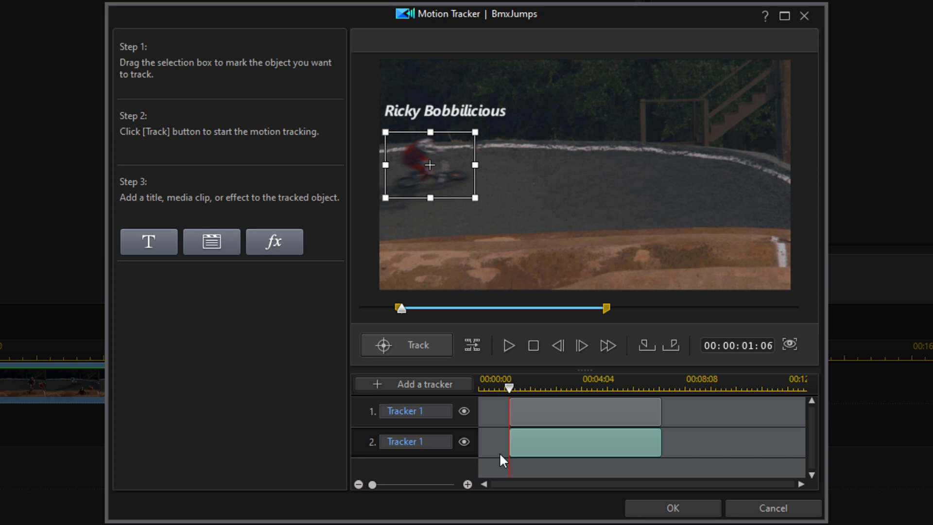
# Add a Spotlight effect to the second tracker.
pyautogui.click(278, 245)
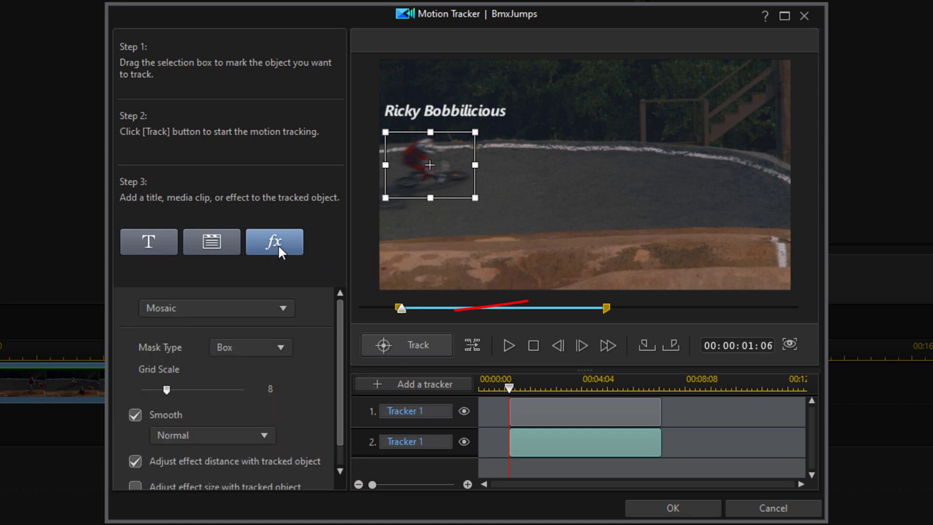
pyautogui.click(282, 308)
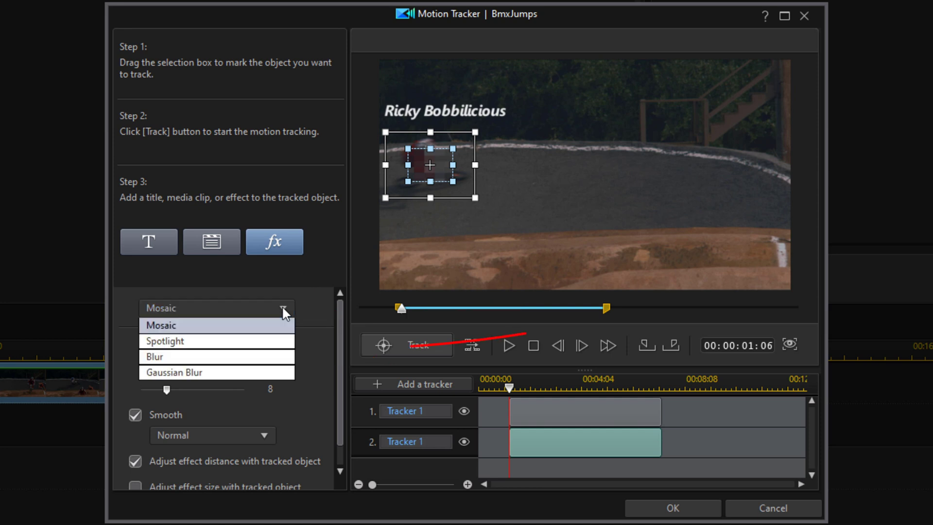
pyautogui.click(229, 340)
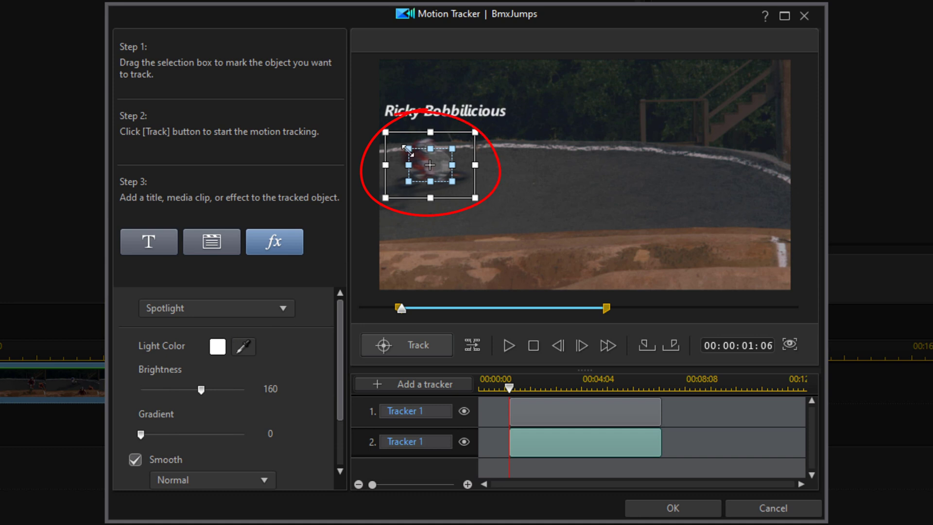
# Fit the spotlight to the tracking box and enable Adjust effect size with tracked object.
pyautogui.moveTo(407, 150); pyautogui.dragTo(385, 132)
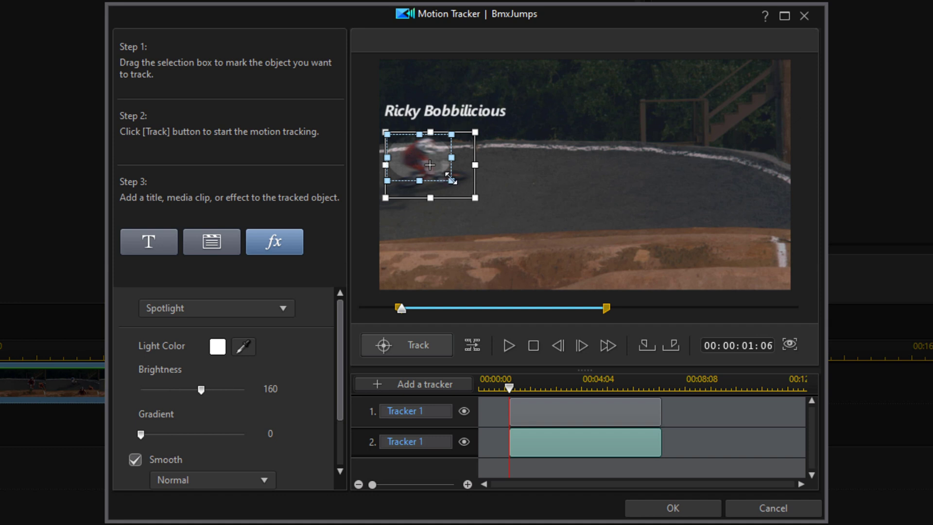
pyautogui.moveTo(452, 181); pyautogui.dragTo(475, 196)
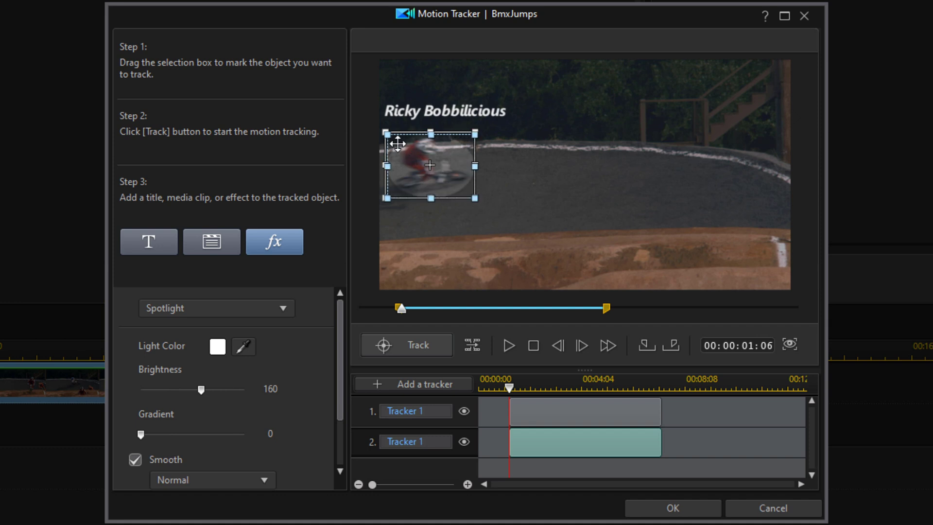
pyautogui.moveTo(385, 132); pyautogui.dragTo(385, 132)
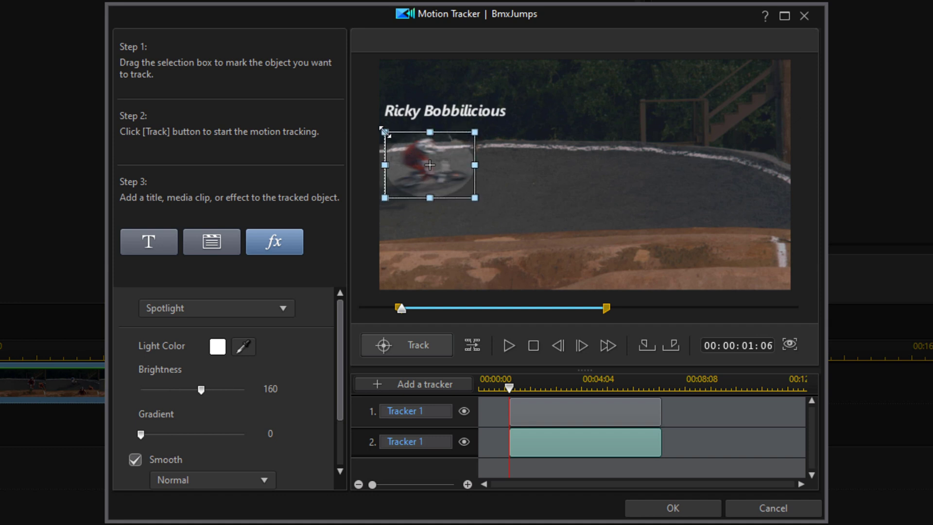
pyautogui.moveTo(339, 330); pyautogui.dragTo(338, 373)
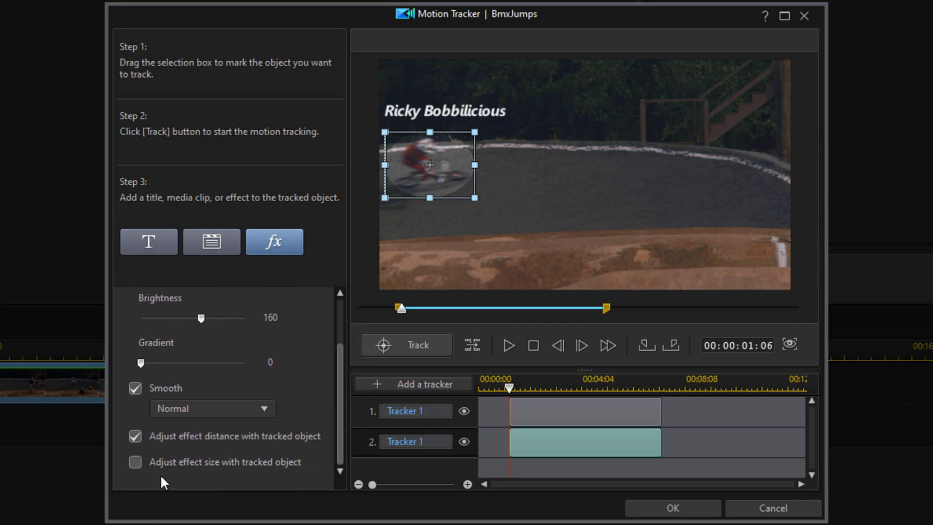
pyautogui.click(135, 462)
# Apply the motion tracking with OK and play the edited BmxJumps clip in the preview.
pyautogui.click(650, 507)
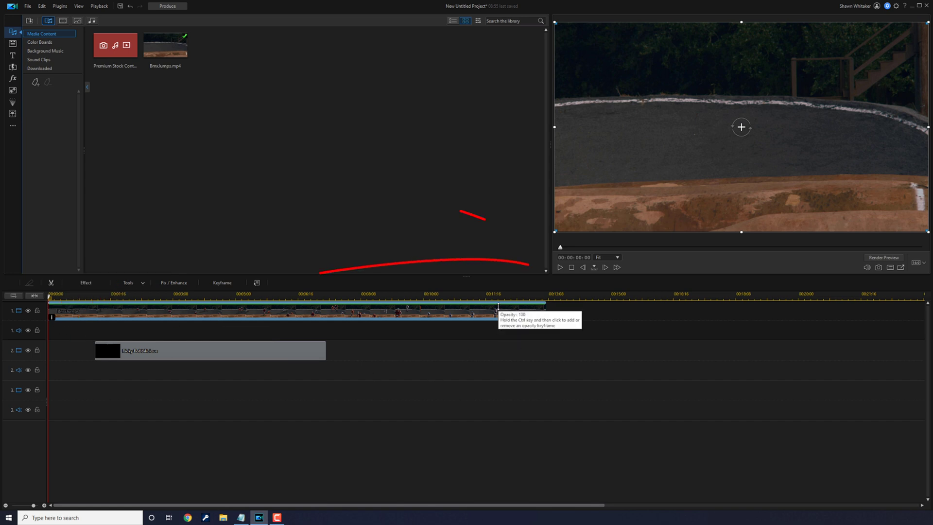
pyautogui.click(560, 269)
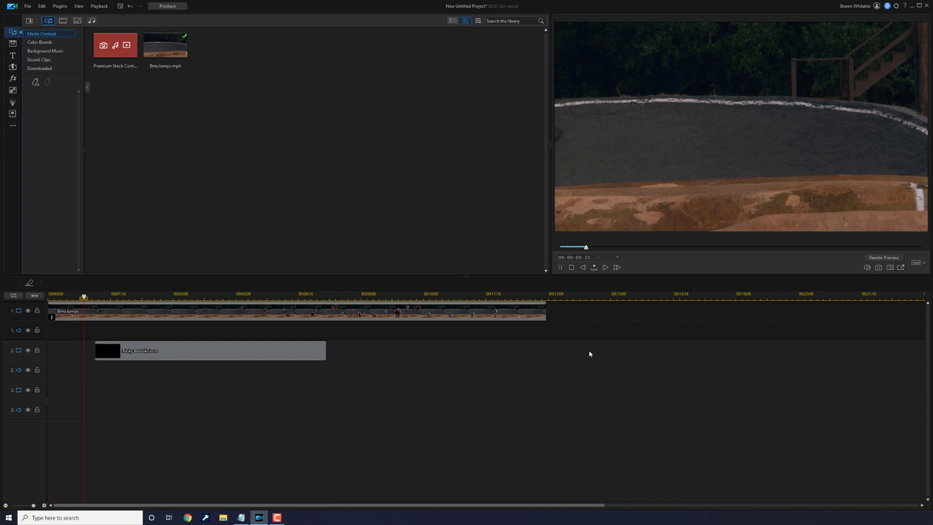